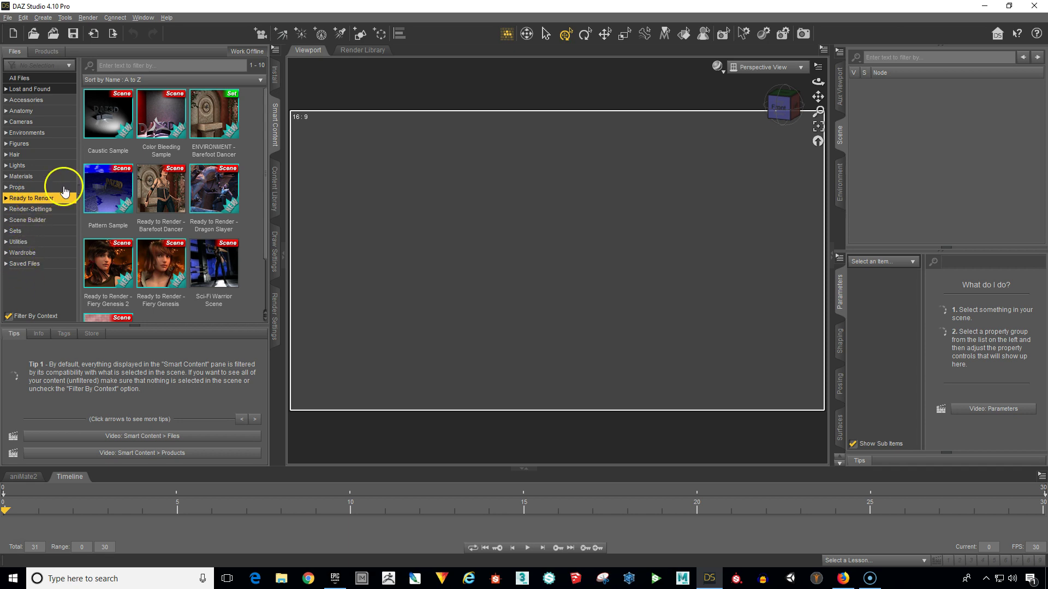
Select the Sci-Fi Warrior Scene preset in the Ready to Render category.
left_click(213, 262)
mouse_move(213, 263)
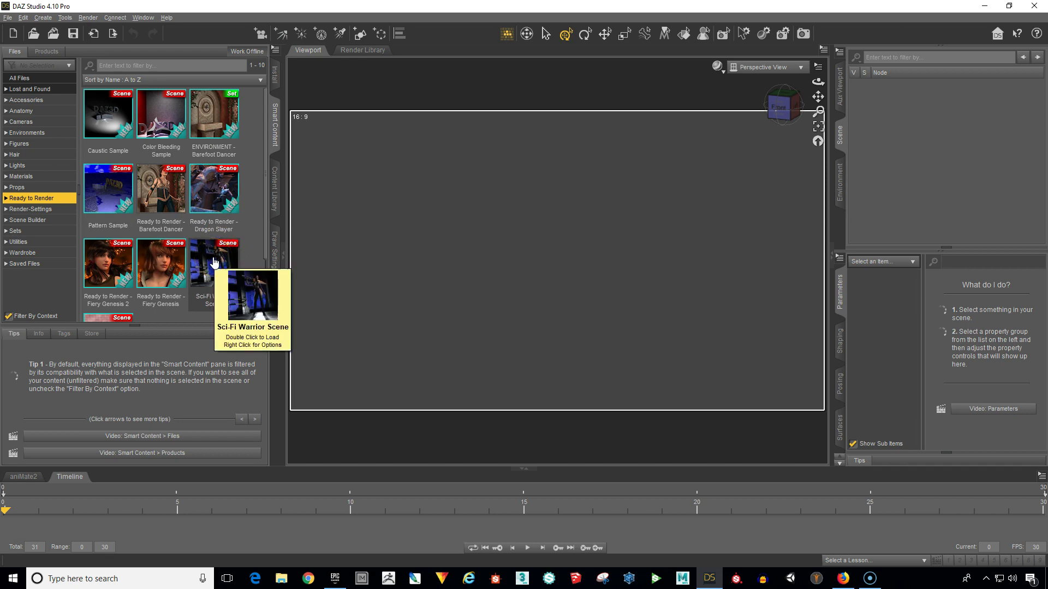
left_click(274, 203)
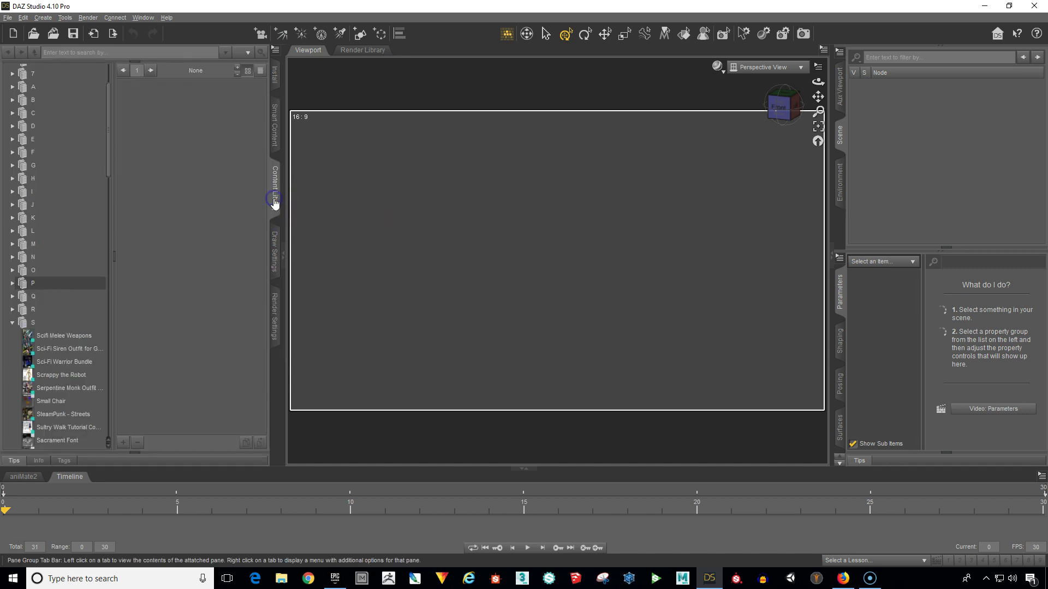
left_click(93, 178)
scroll(76, 177, "up", 10)
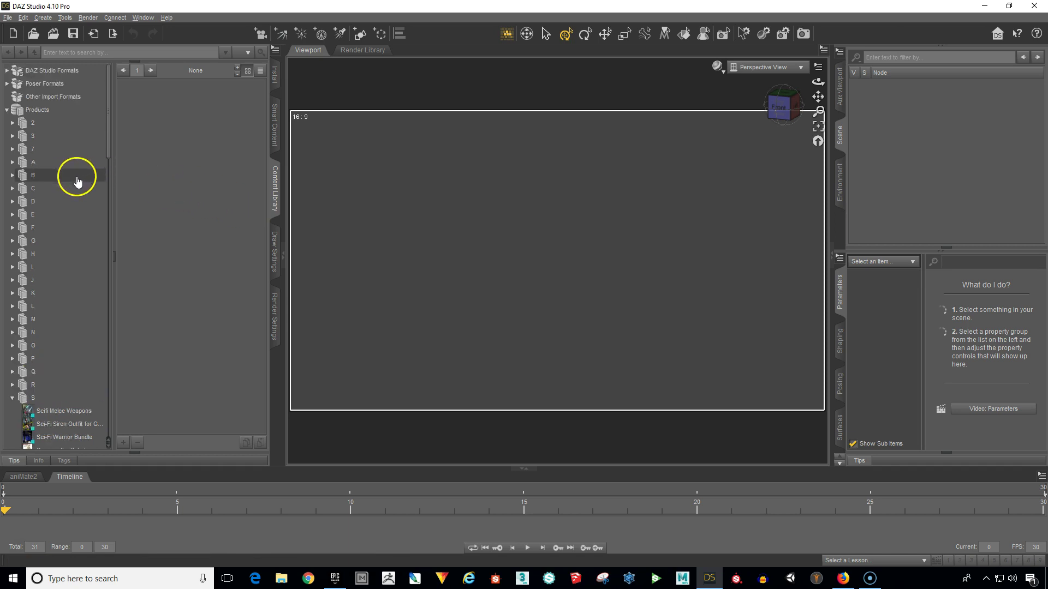
left_click(7, 110)
left_click(59, 159)
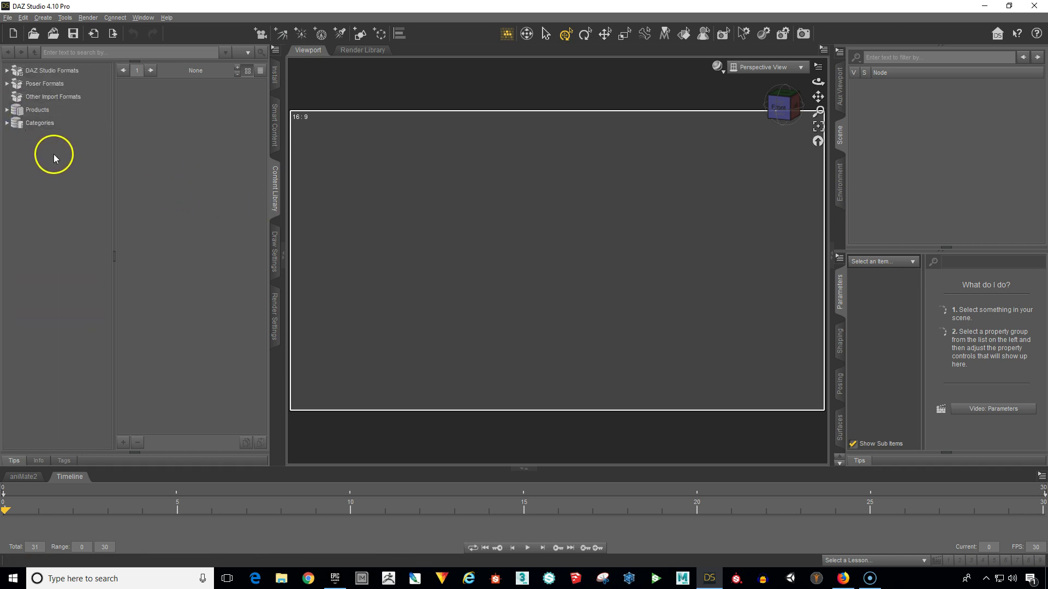
left_click(6, 111)
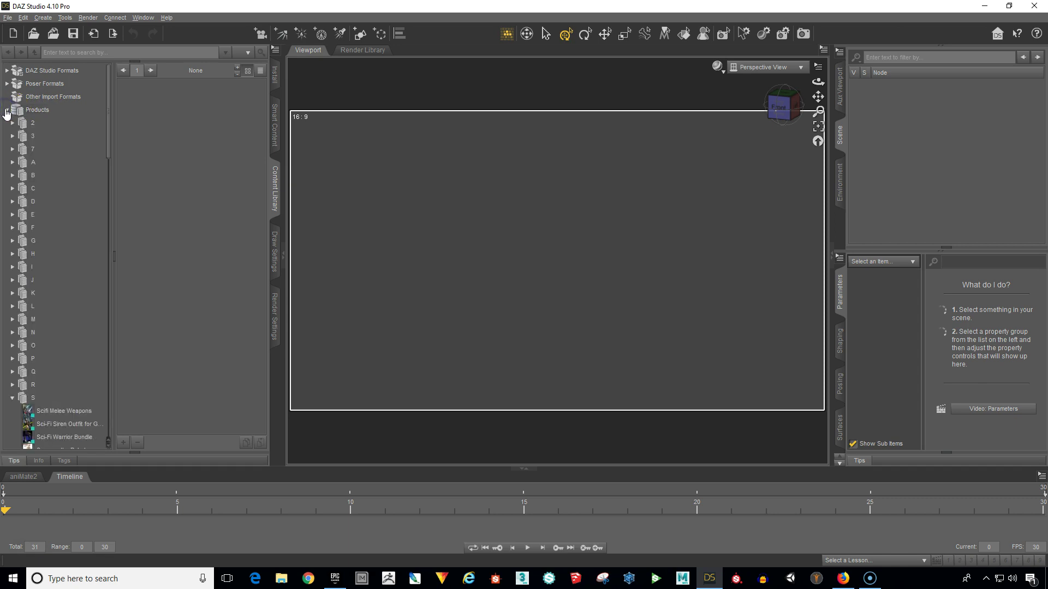
left_click(55, 151)
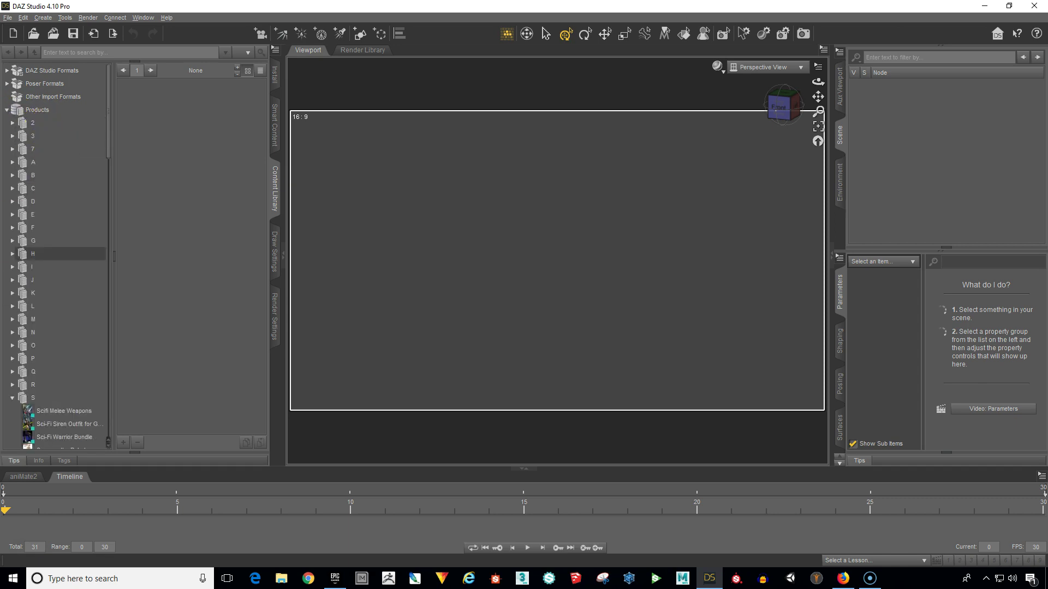
left_click(13, 398)
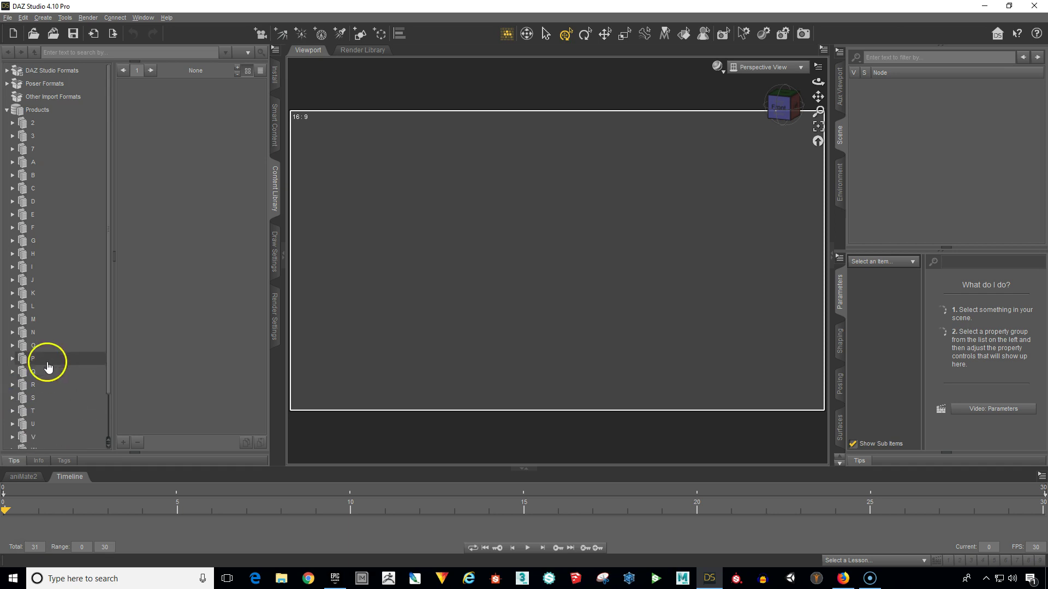
scroll(60, 347, "down", 2)
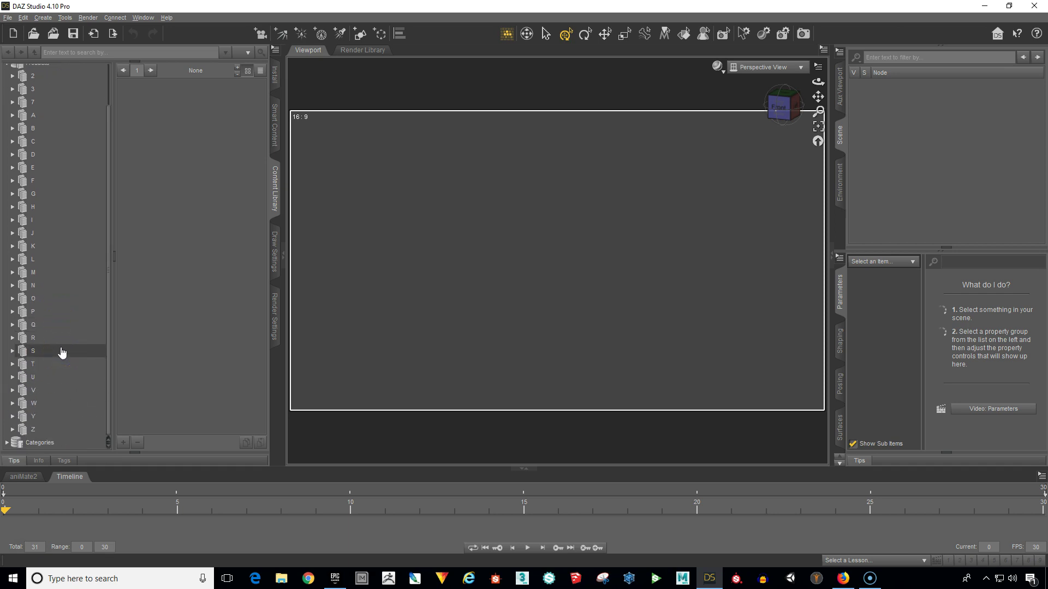
left_click(12, 352)
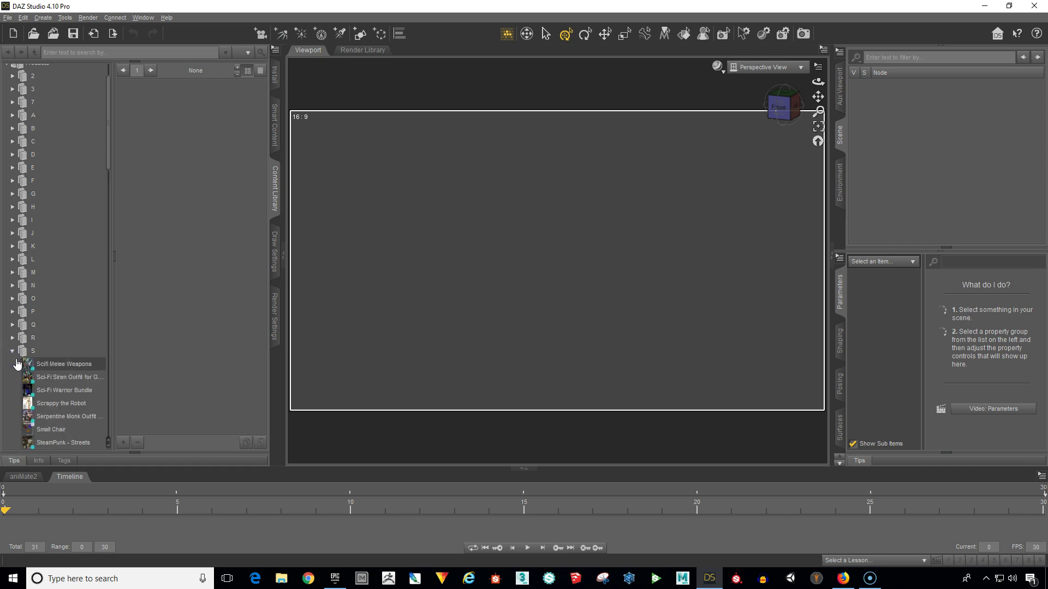
mouse_move(25, 389)
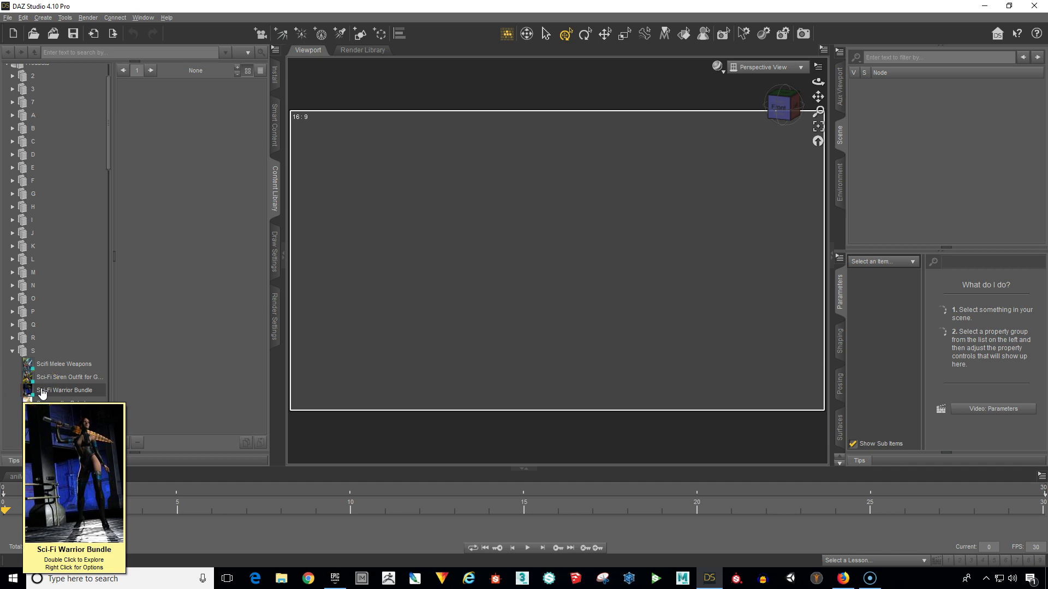
left_click(41, 391)
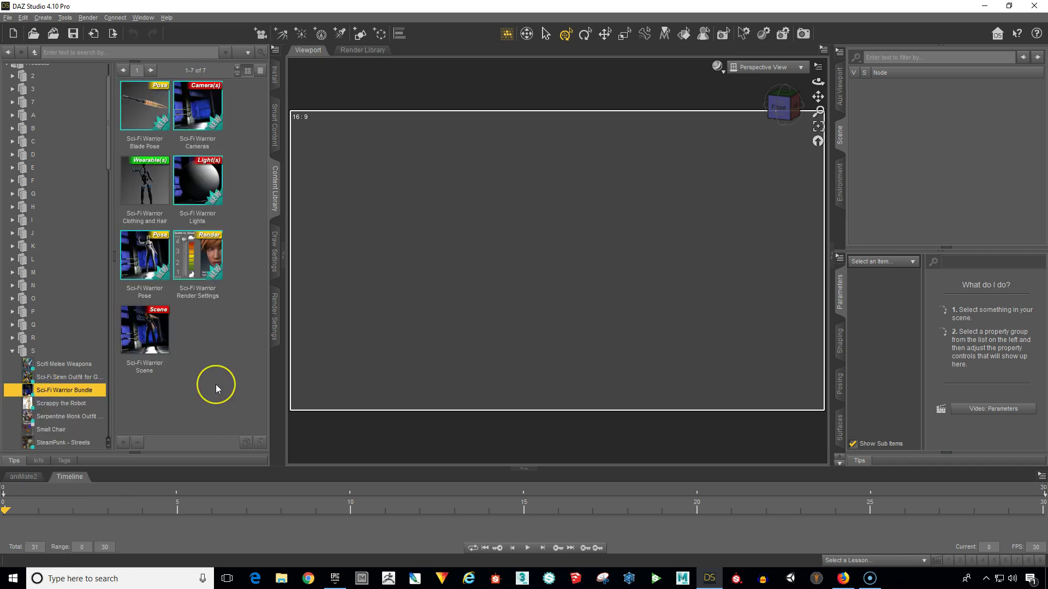
left_click(276, 127)
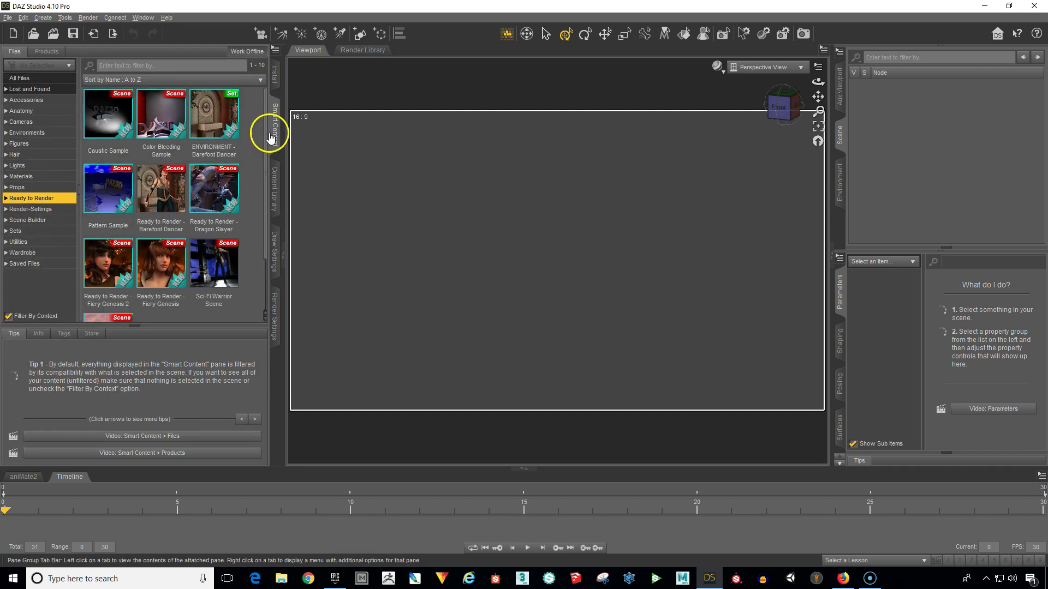
Drag the Sci-Fi Warrior Scene into the viewport, then select its Level_19 set and Genesis 2 Female figure.
left_click(213, 264)
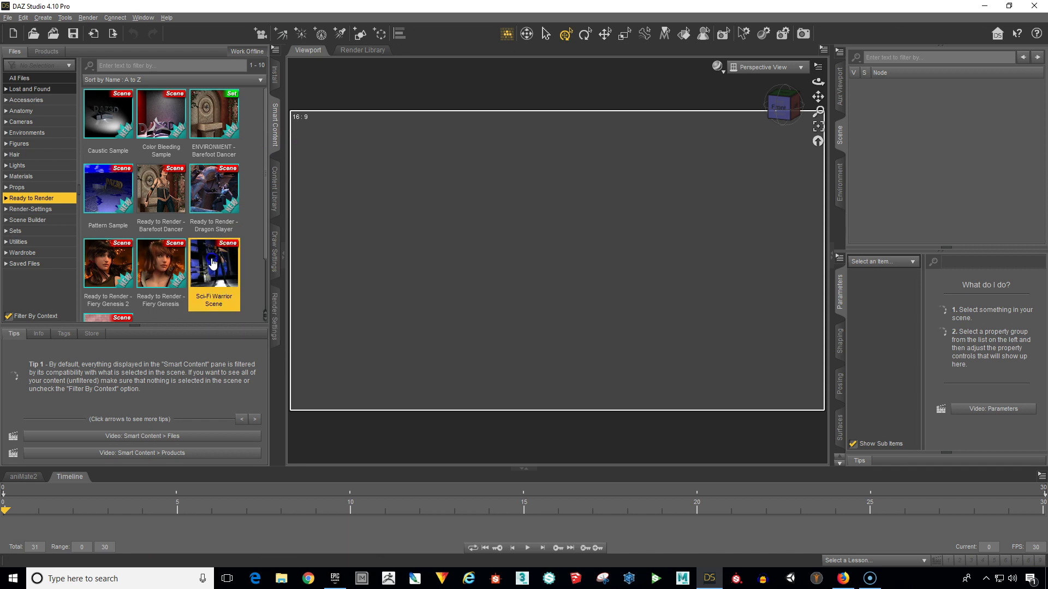
left_click_drag(213, 264, 567, 223)
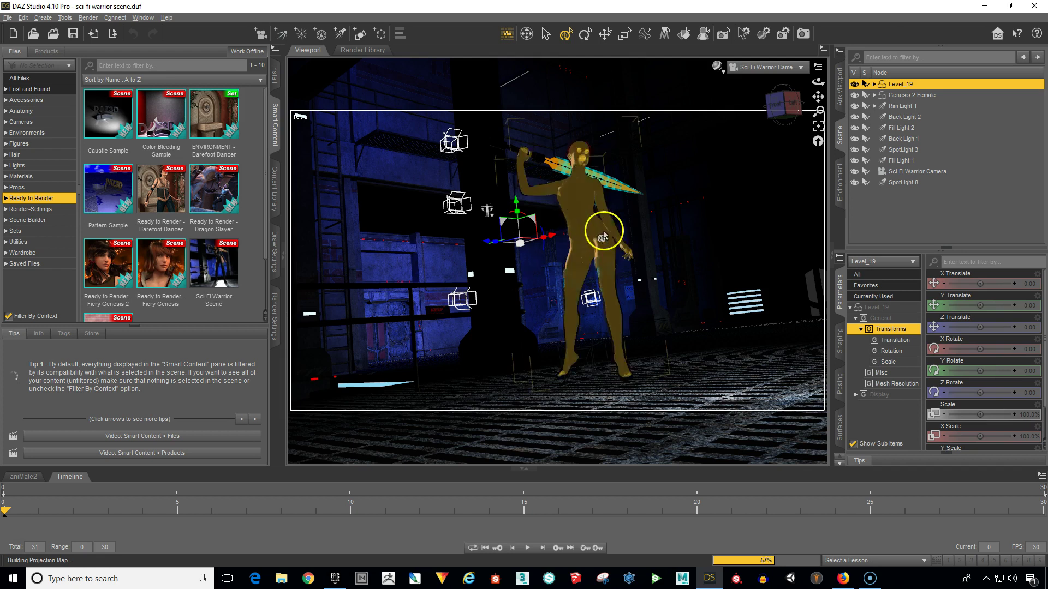
left_click(929, 101)
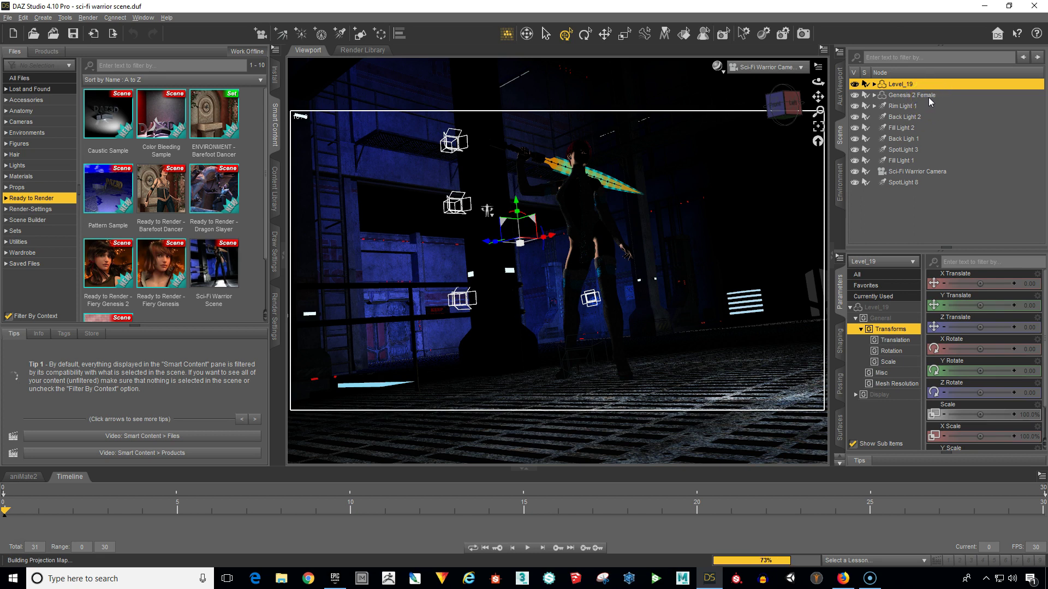
left_click(916, 85)
left_click(895, 85)
left_click(916, 94)
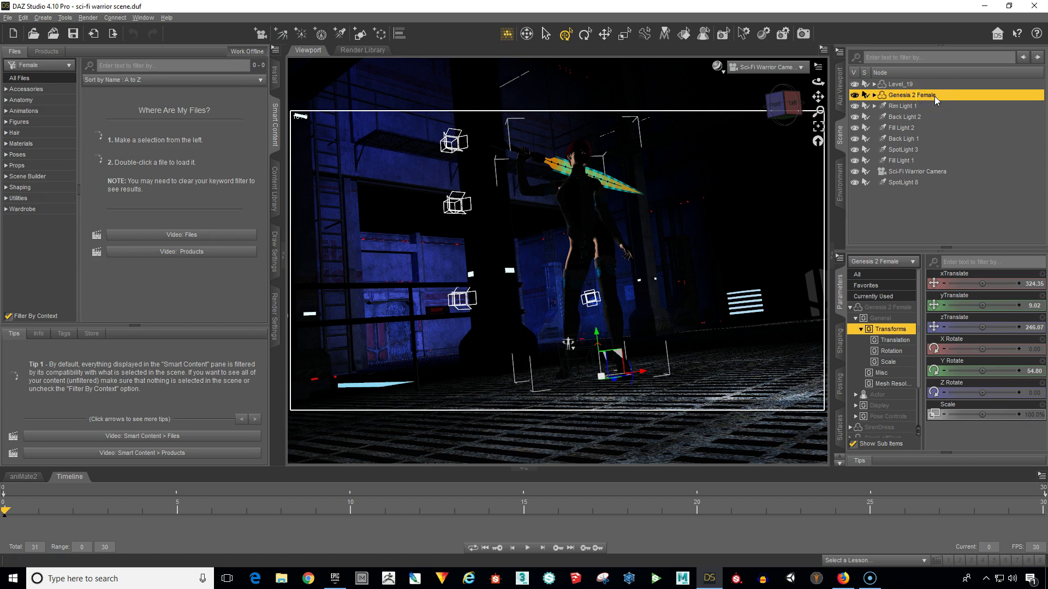
Delete the Genesis 2 Female figure and all the scene lights, from Rim Light 1 to SpotLight 8.
key("Delete")
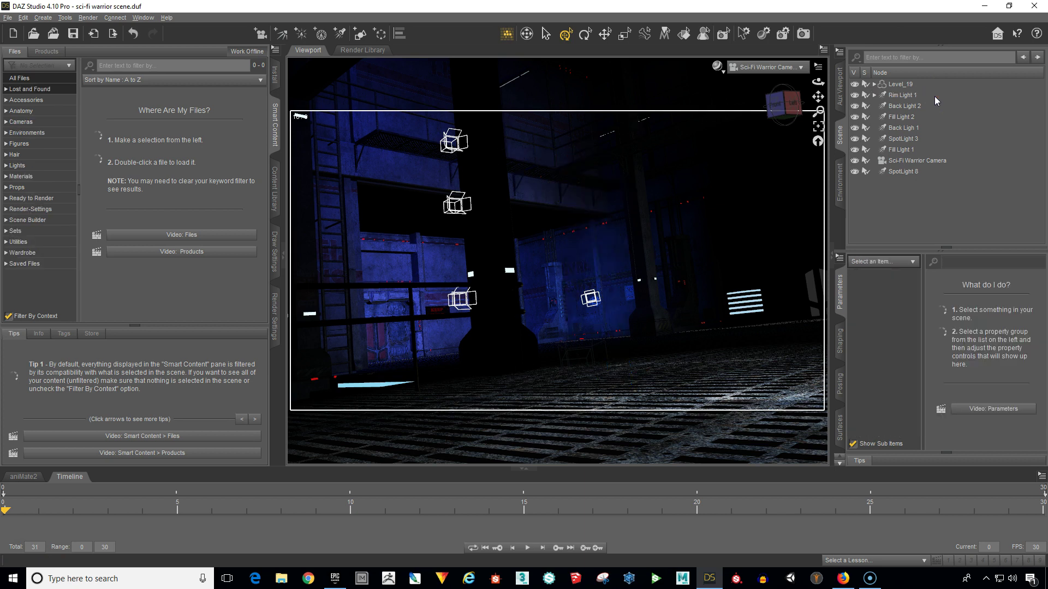
left_click(905, 96)
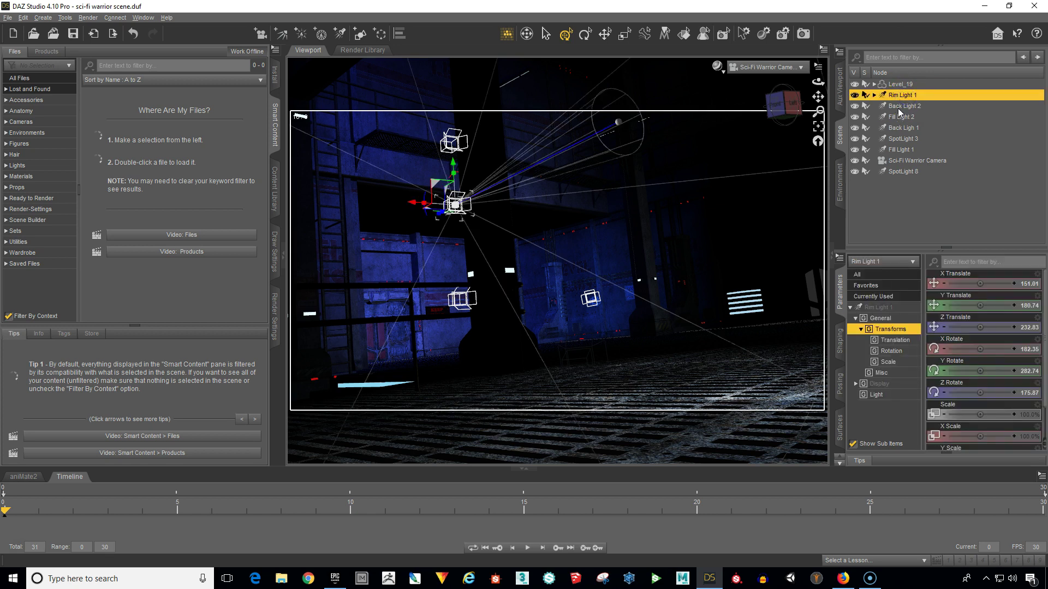
left_click(903, 106, "ctrl")
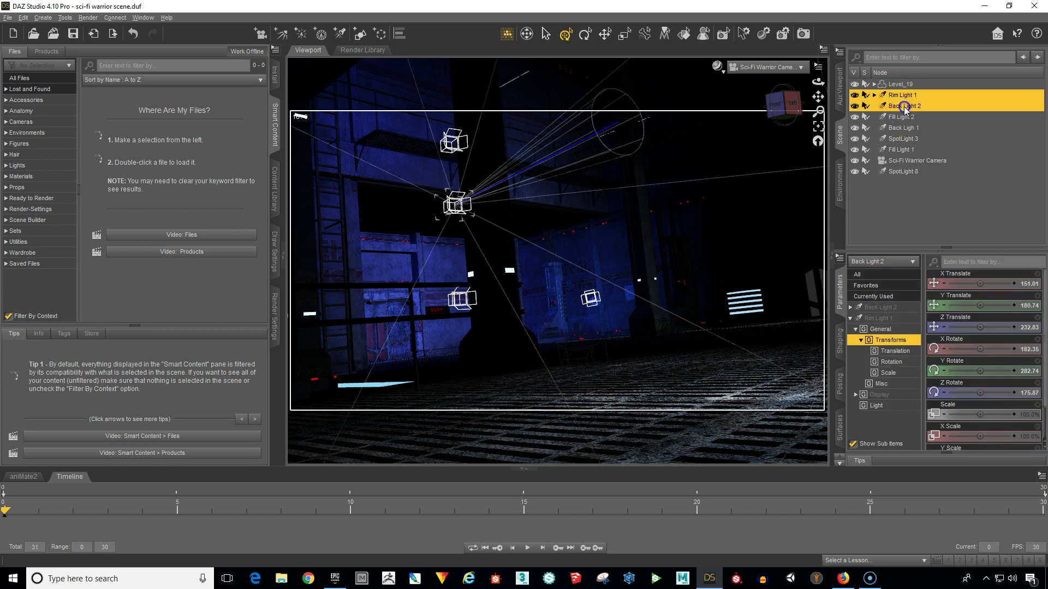
left_click(903, 117, "ctrl")
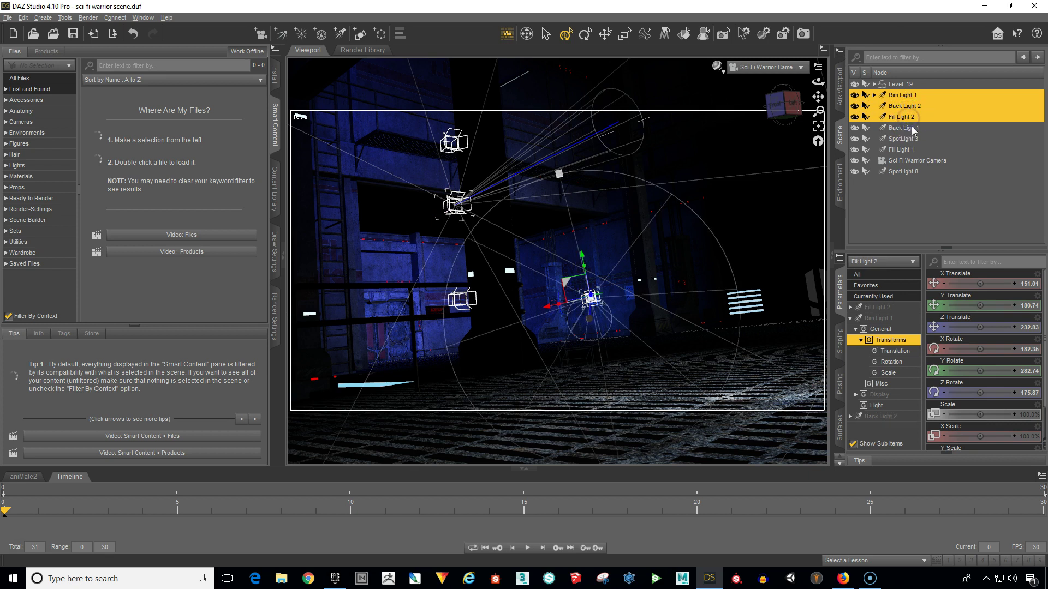
left_click(906, 130, "ctrl")
left_click(906, 139, "ctrl")
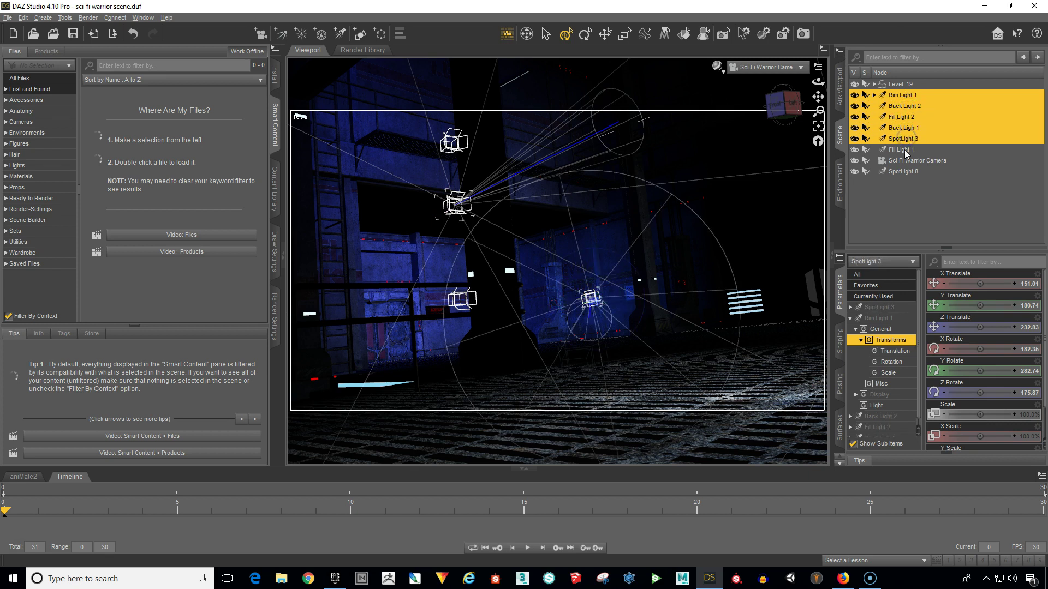
left_click(906, 150, "ctrl")
left_click(913, 173, "ctrl")
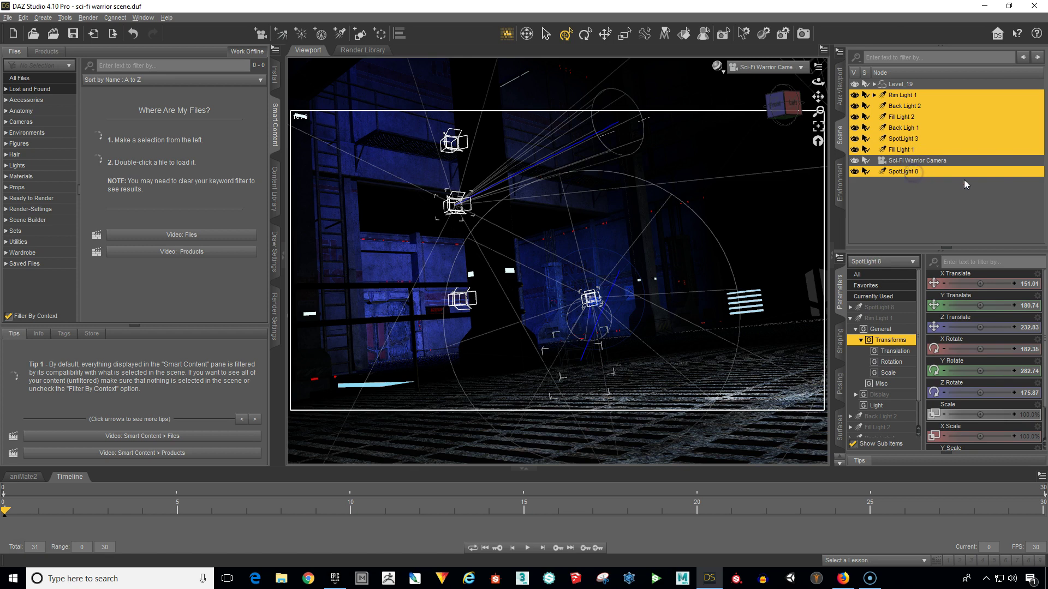
key("Delete")
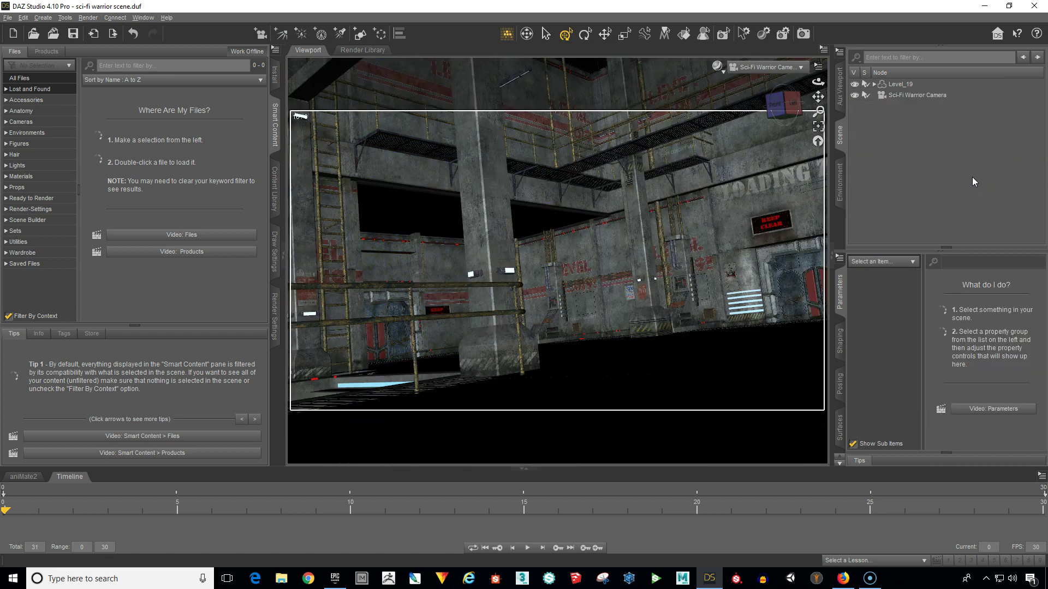
Delete the Sci-Fi Warrior Camera, check Level_19's contents, and clear the selection.
left_click(922, 96)
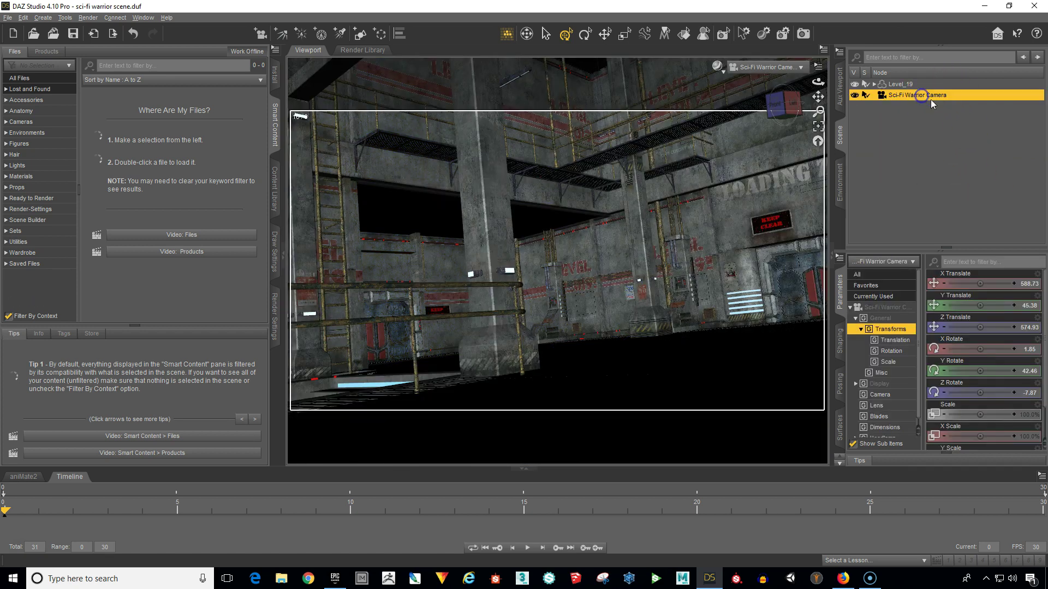
key("Delete")
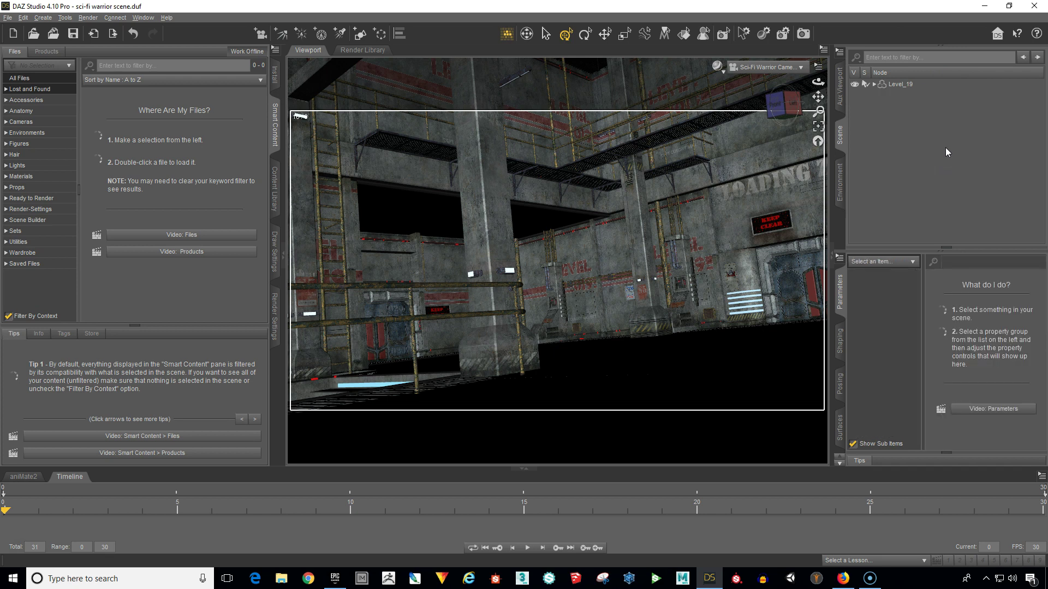
left_click(889, 85)
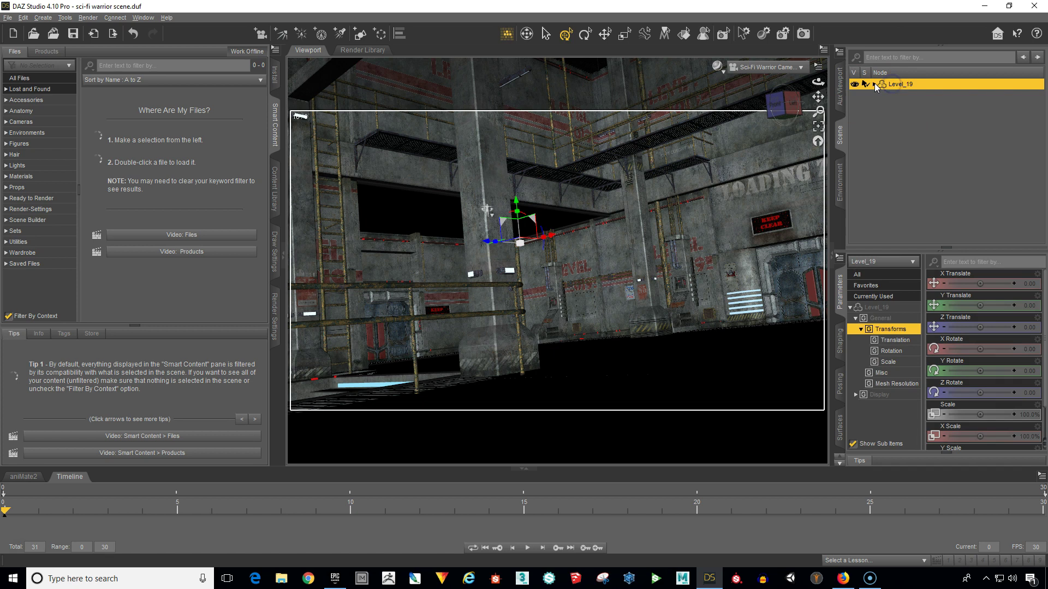
left_click(874, 84)
left_click(873, 84)
left_click(913, 117)
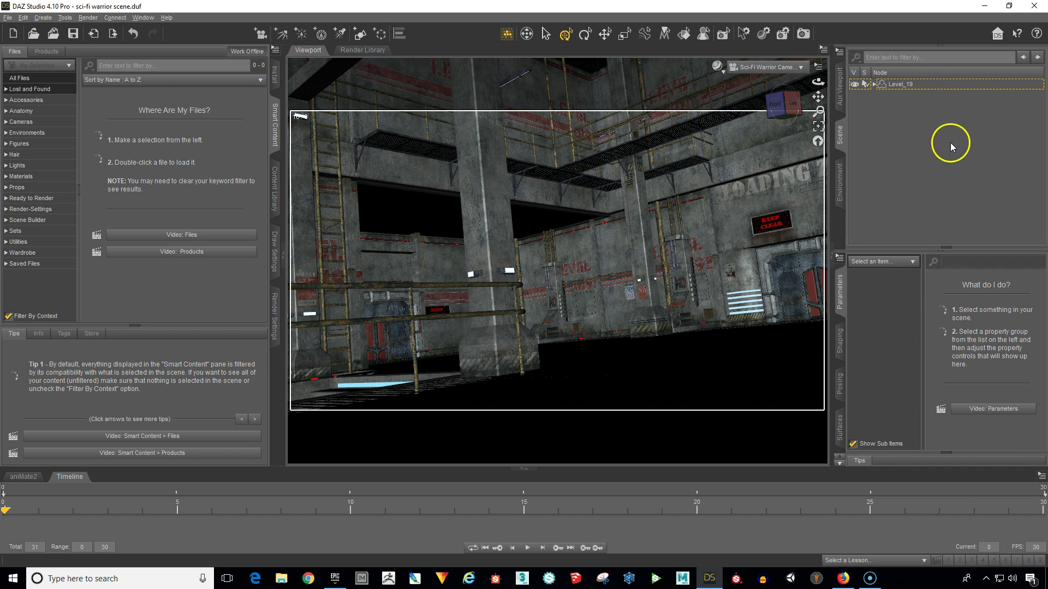
Export the scene as an Autodesk FBX file named 'Spaceship Interior'.
left_click(7, 18)
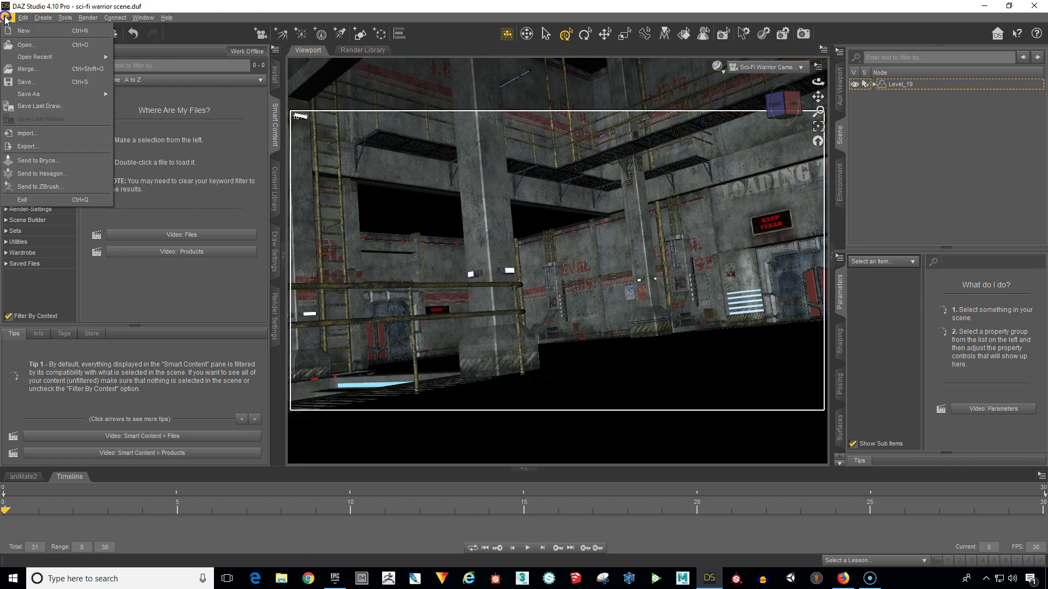
left_click(28, 146)
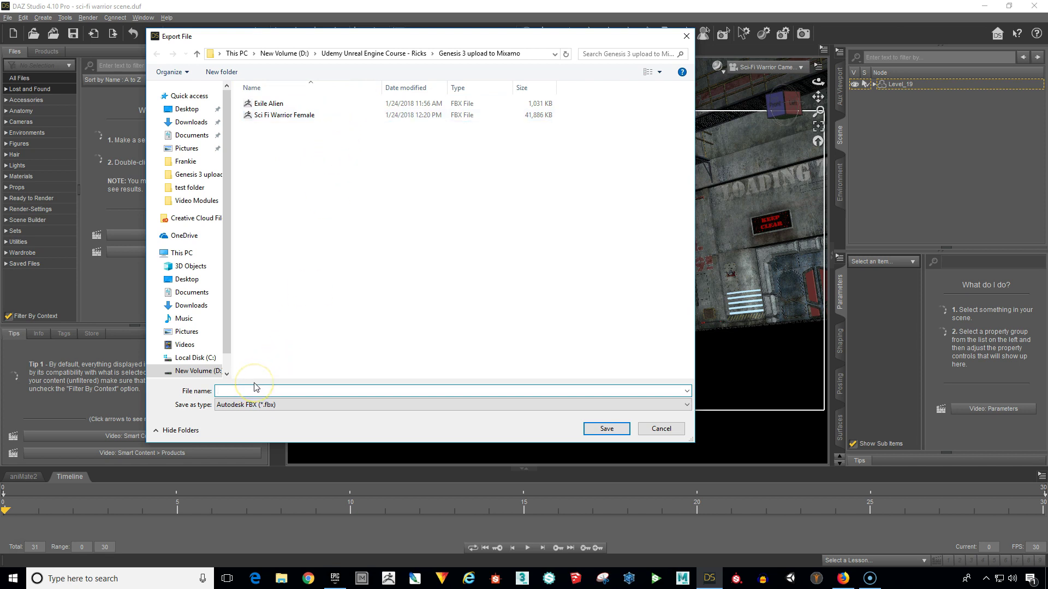
type("Spaceship Interior")
Save the Spaceship Interior export and accept the FBX options (FBX 2012 Binary, Embed Textures).
left_click(608, 429)
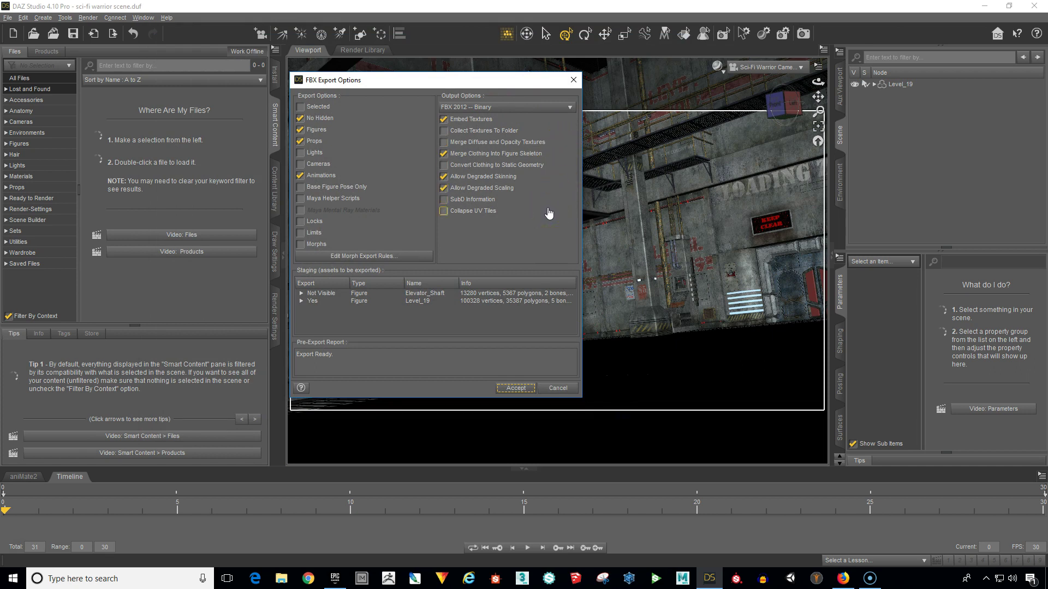
left_click_drag(548, 212, 545, 129)
mouse_move(547, 128)
left_mouse_down()
mouse_move(491, 116)
mouse_move(509, 122)
mouse_move(475, 153)
mouse_move(443, 218)
mouse_move(334, 322)
mouse_move(316, 303)
mouse_move(341, 304)
left_mouse_up()
left_click(504, 389)
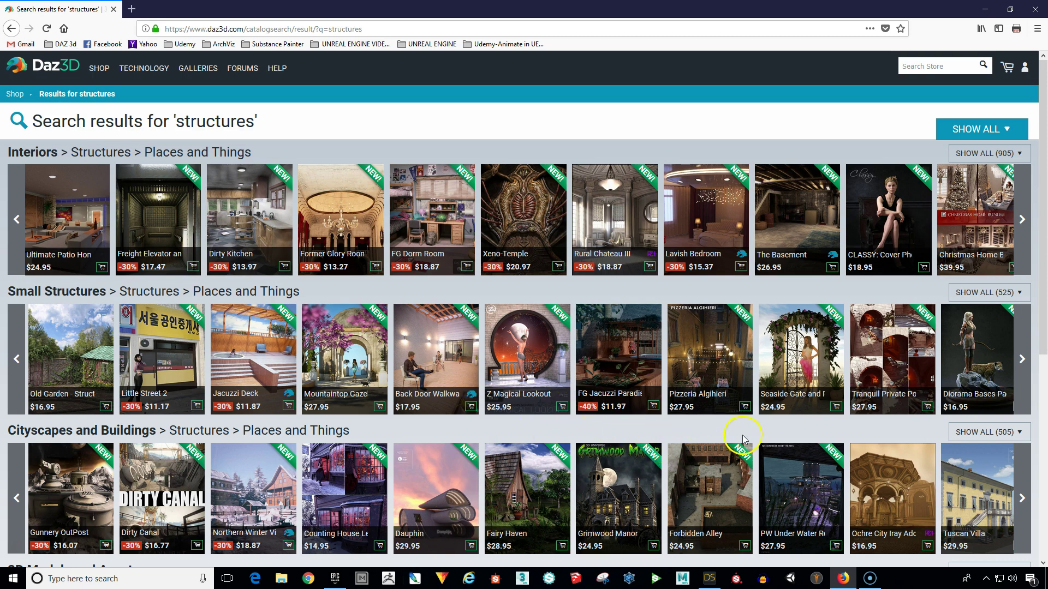
Scroll the 'structures' search results and pick the Dirty Kitchen thumbnail under Interiors.
scroll(737, 439, "down", 2)
scroll(742, 439, "down", 5)
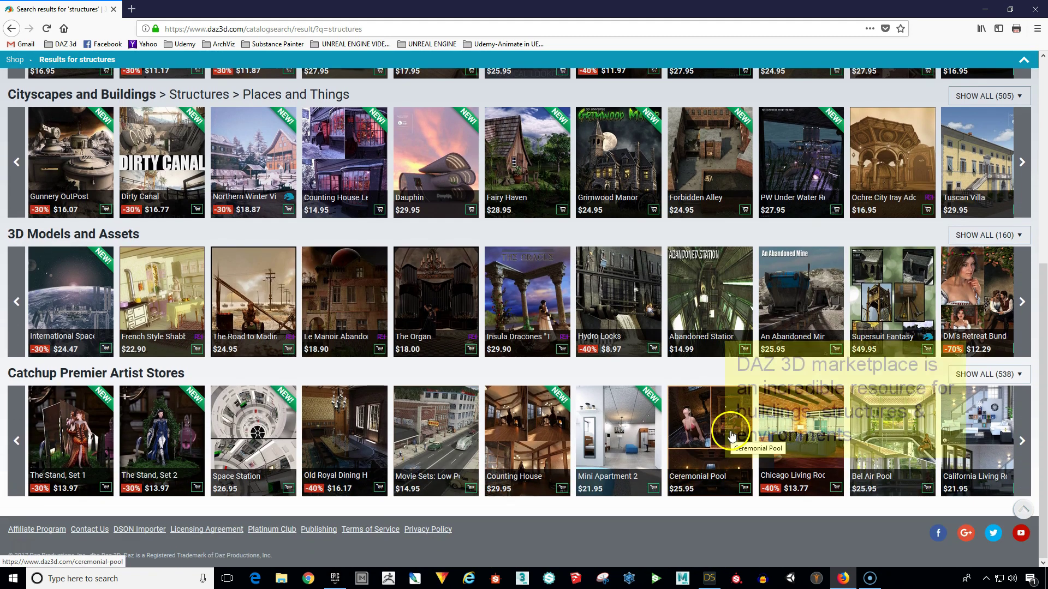
scroll(727, 436, "up", 6)
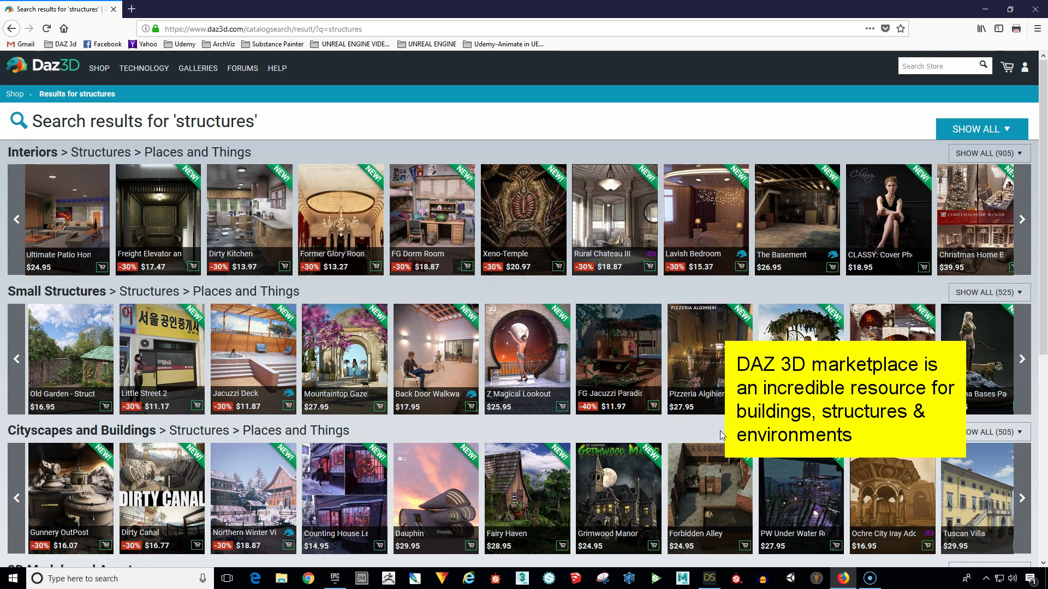
left_click(713, 434)
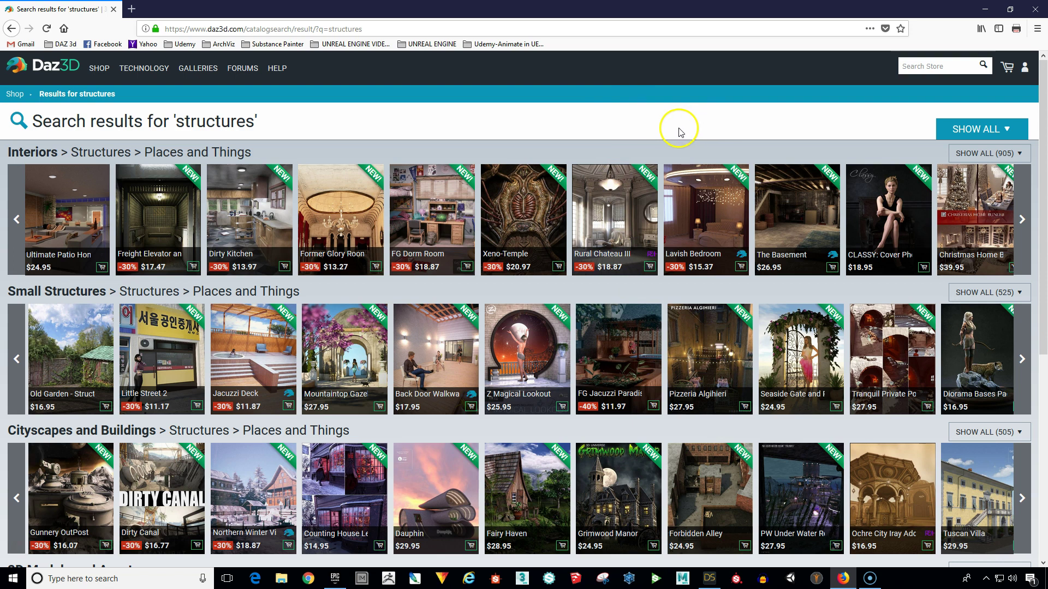
Open the Dirty Kitchen product page and review its $13.97 price and images.
left_click(251, 215)
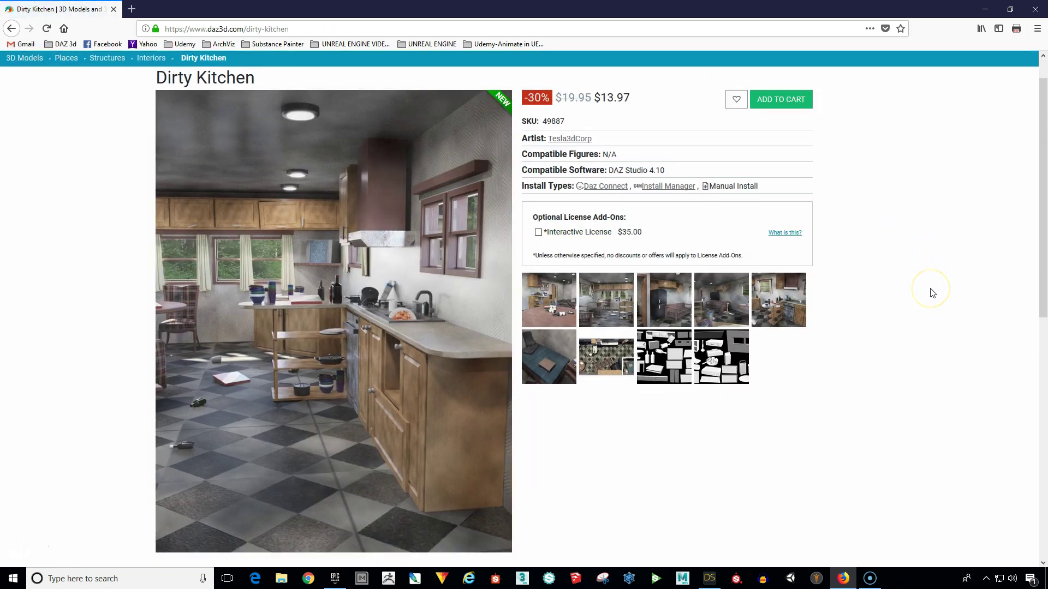
scroll(931, 293, "down", 1)
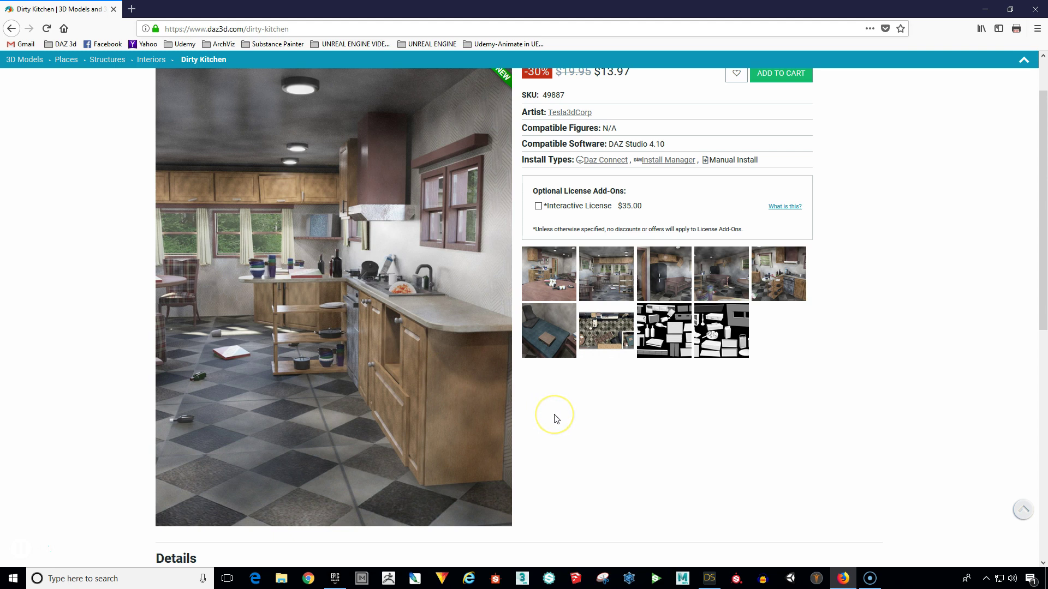
scroll(551, 418, "up", 1)
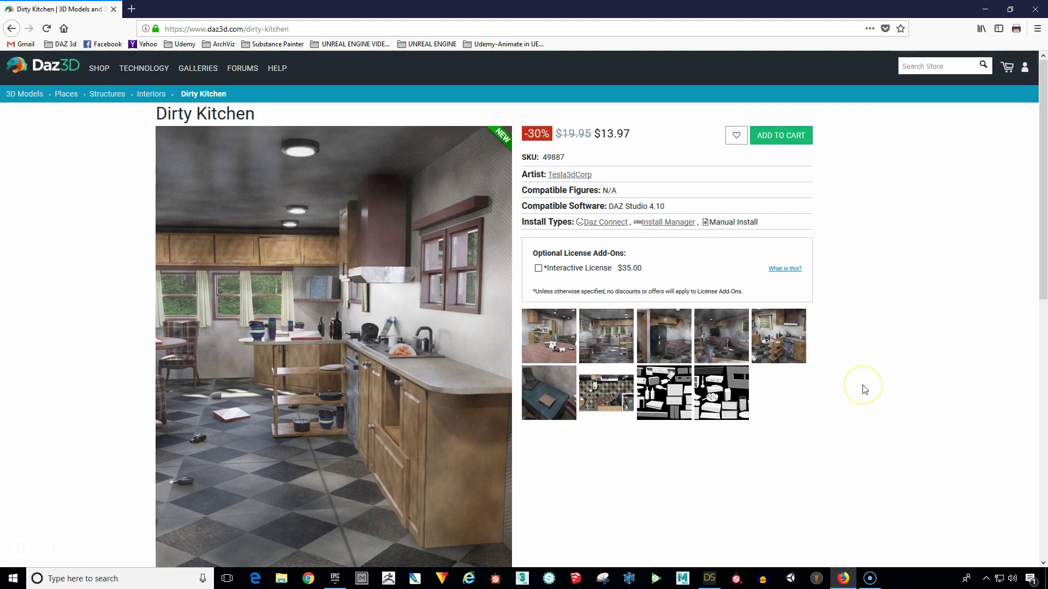